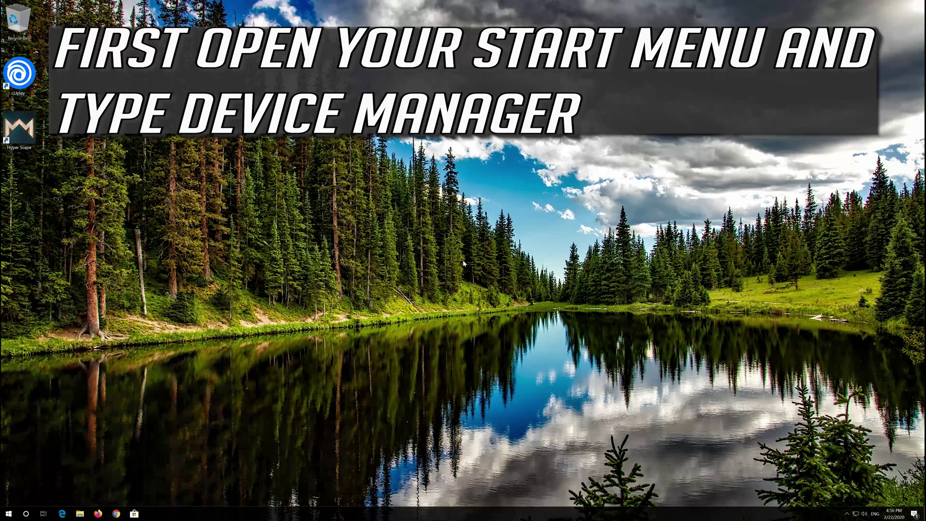
text(device manager)
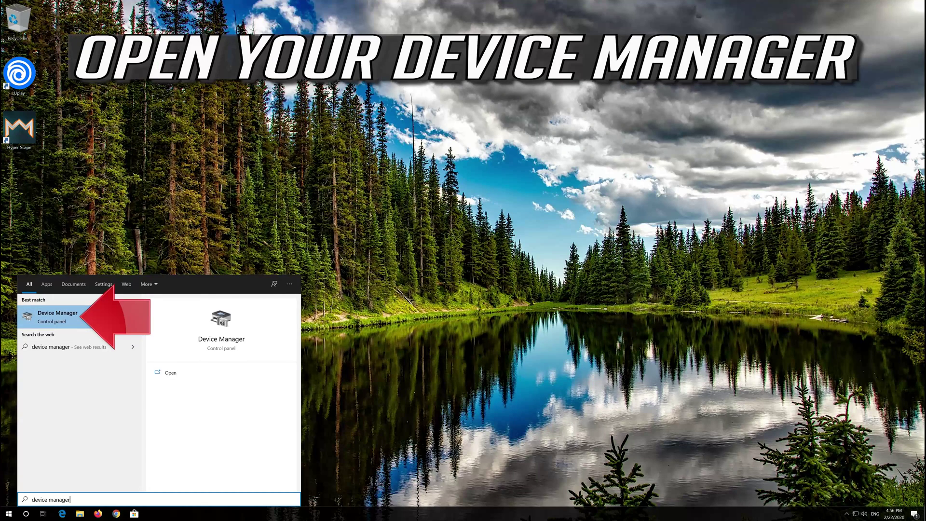
Step: Launch Device Manager, expand Display adapters and bring up the VirtualBox Graphics Adapter's Properties
click(58, 317)
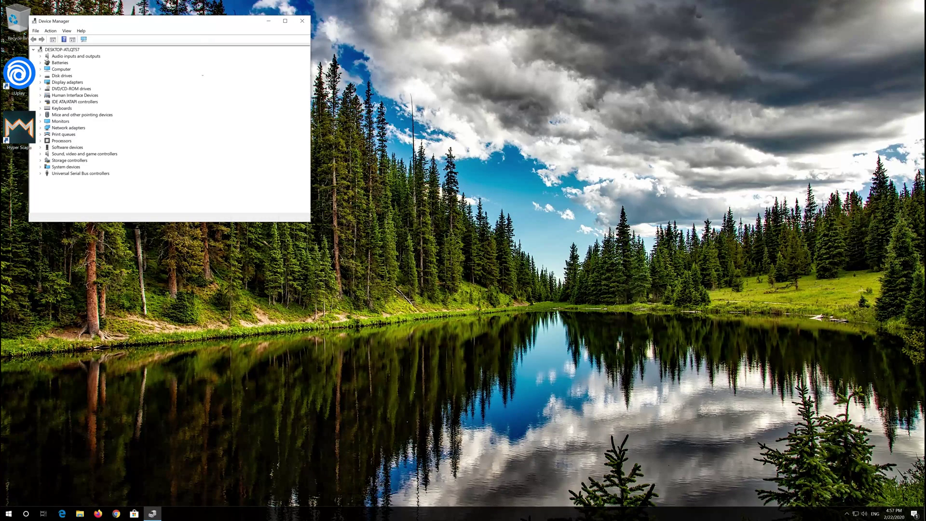
drag(172, 21, 447, 124)
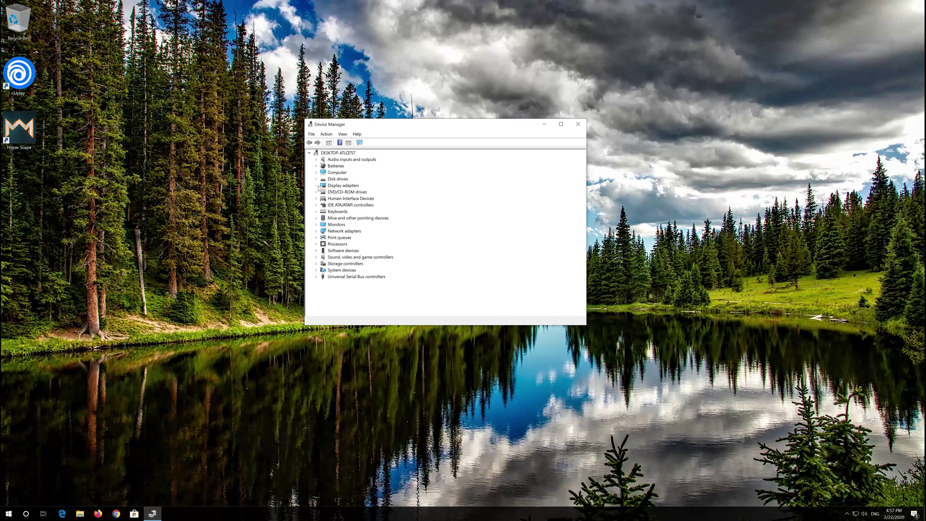
click(322, 185)
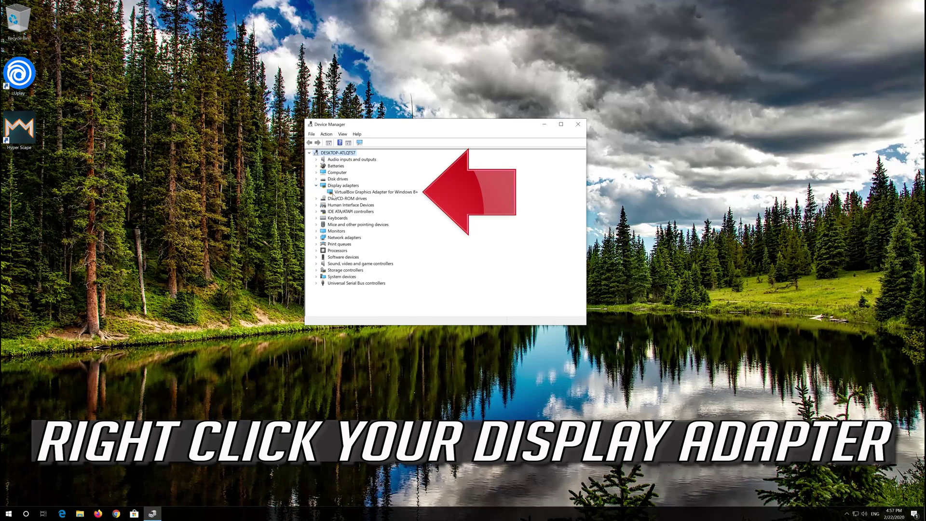
click(335, 197)
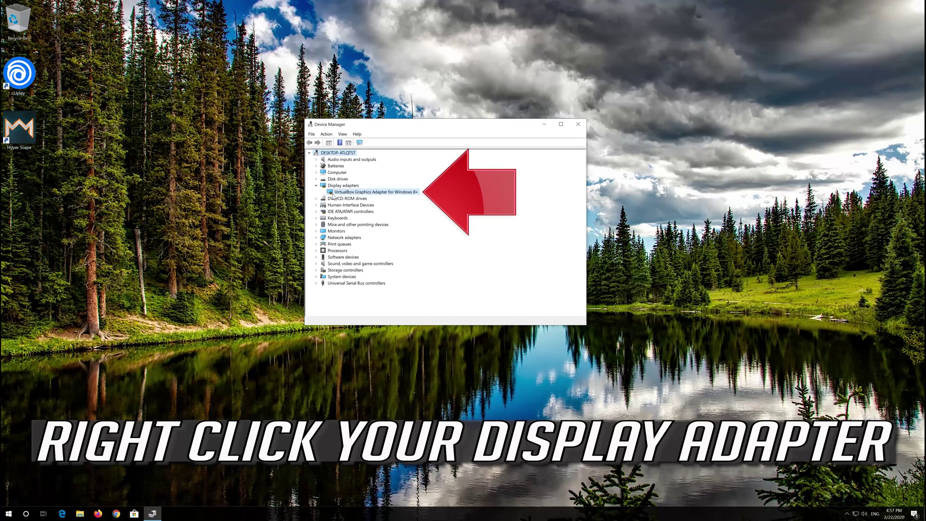
right_click(391, 193)
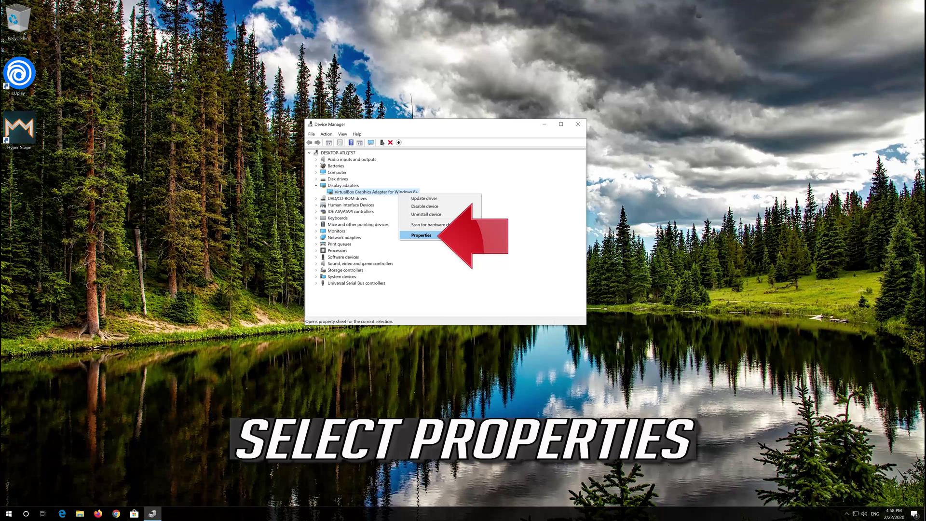
click(439, 235)
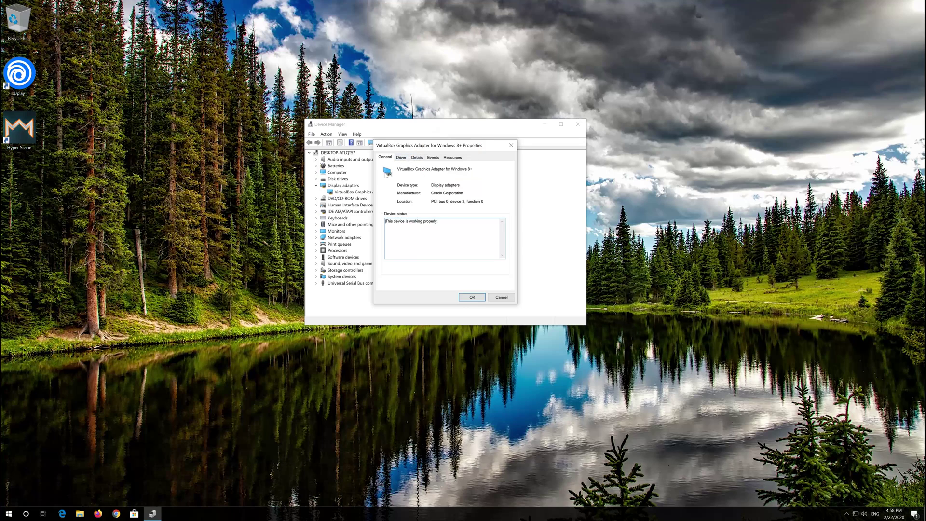
Step: From the Driver tab run Update Driver with automatic search, then head to Windows Update for newer drivers
click(401, 158)
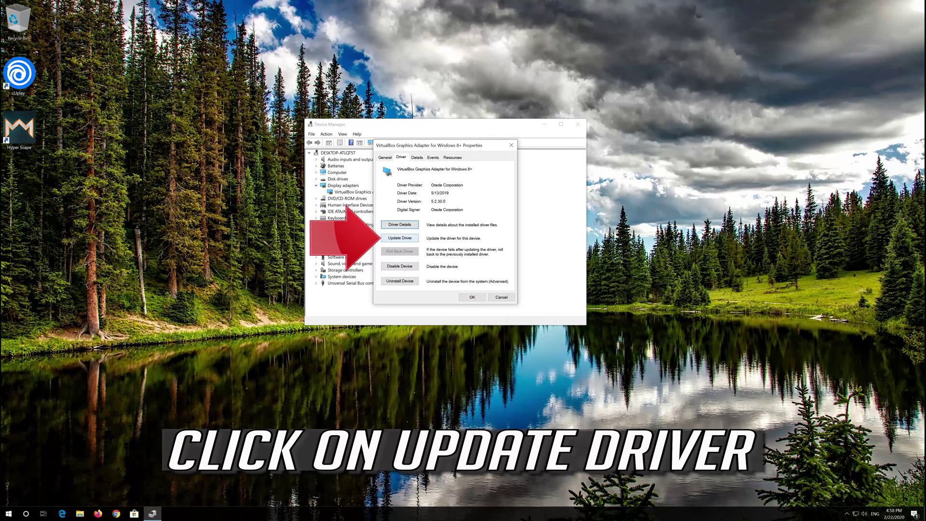
click(401, 239)
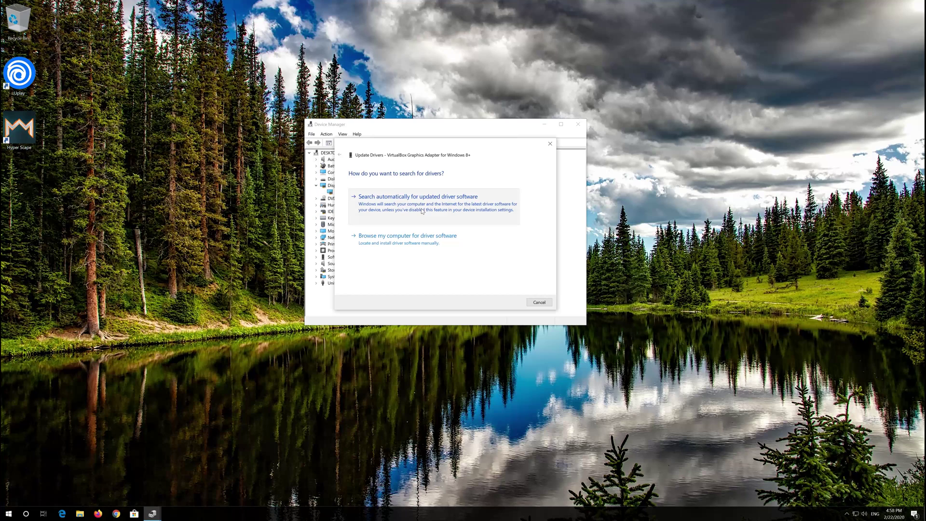
click(423, 211)
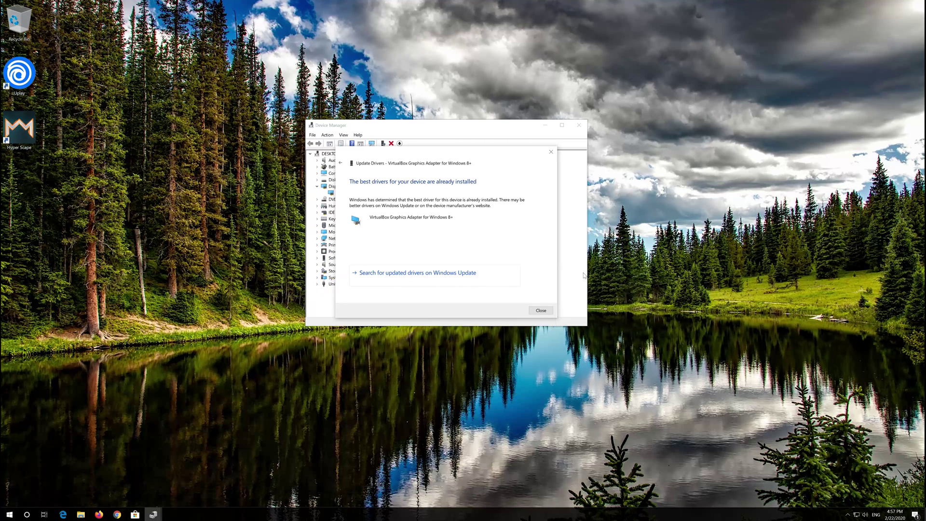
click(408, 274)
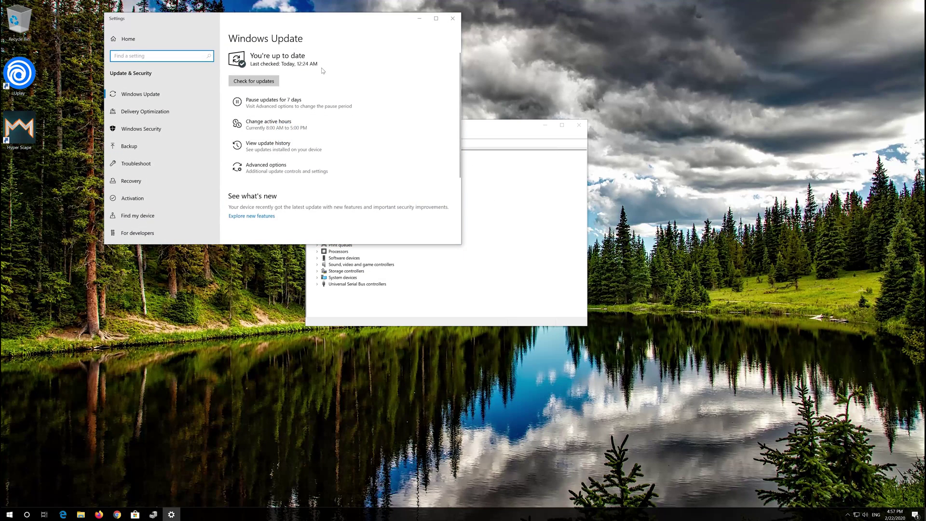
Step: Check for updates on the Windows Update page, then launch Firefox from the taskbar
drag(320, 22, 485, 110)
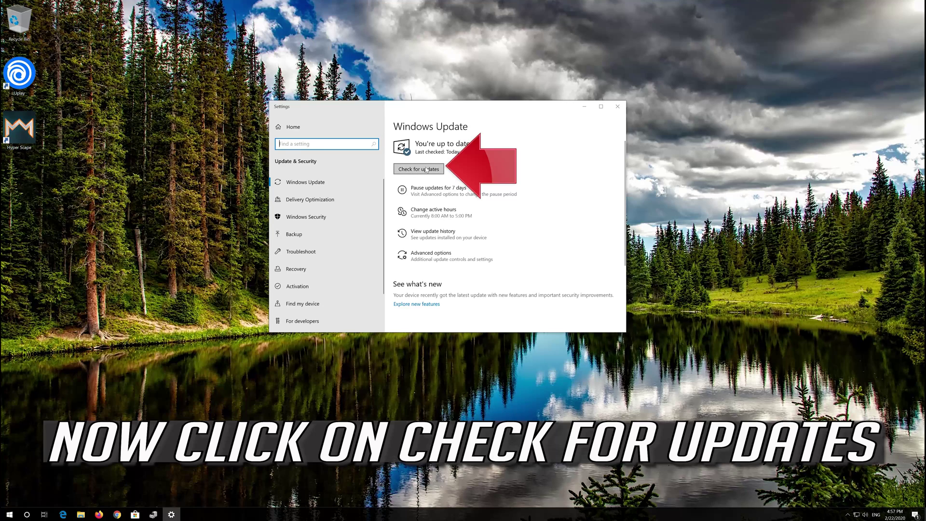
click(421, 170)
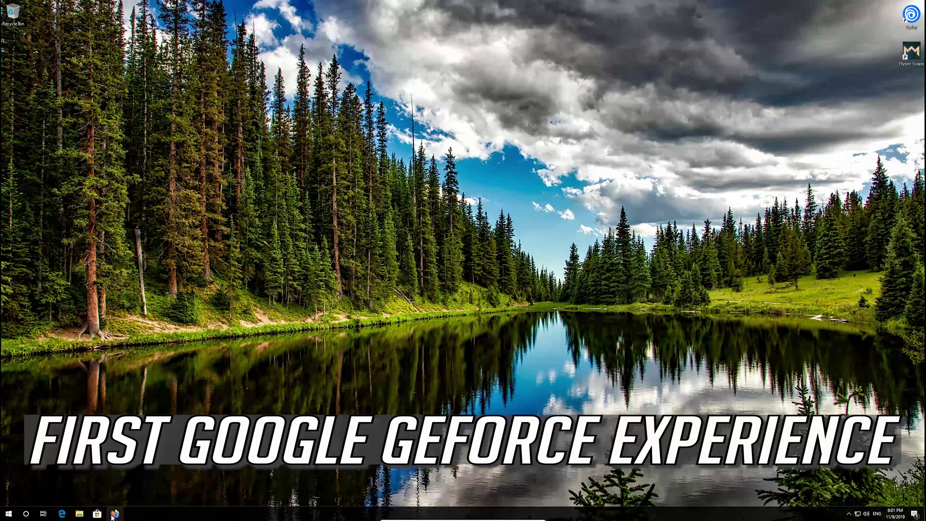
click(114, 514)
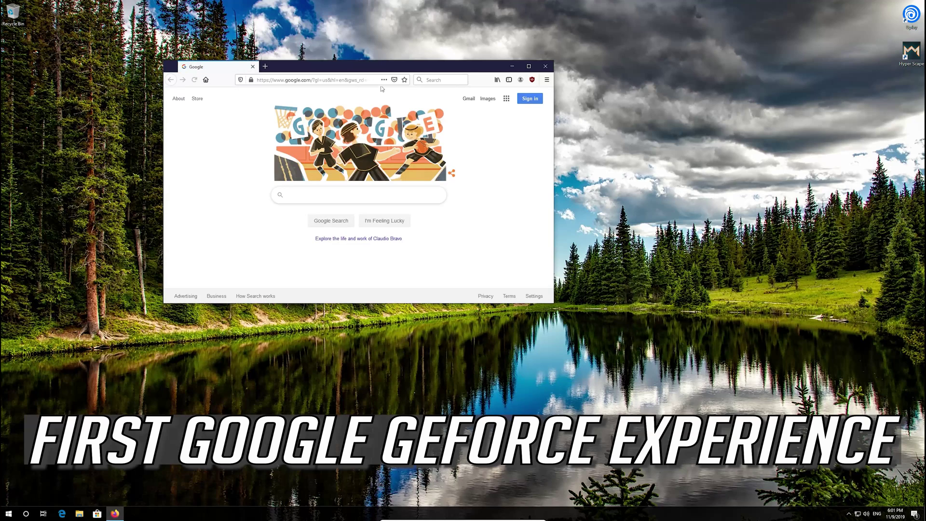
Step: Search Google for 'geforce experience' and bring up the results
drag(387, 70, 453, 131)
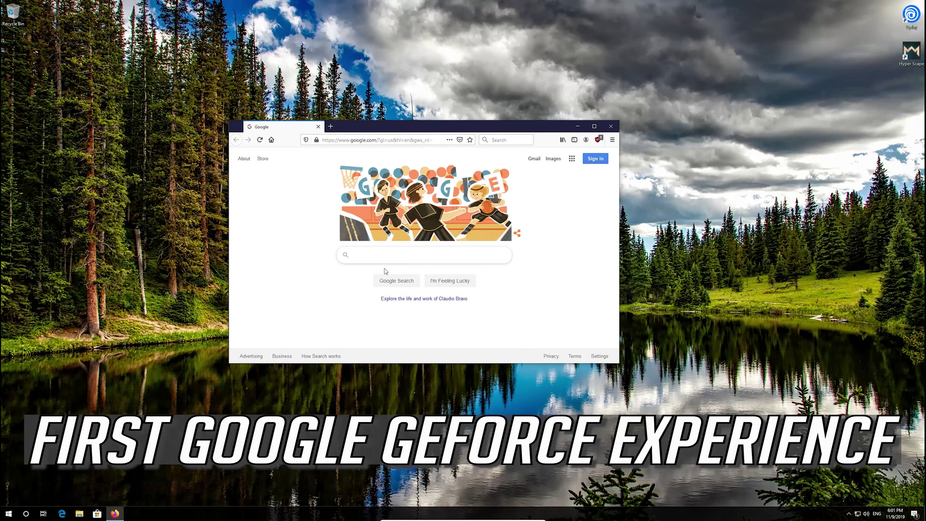
text(geforce )
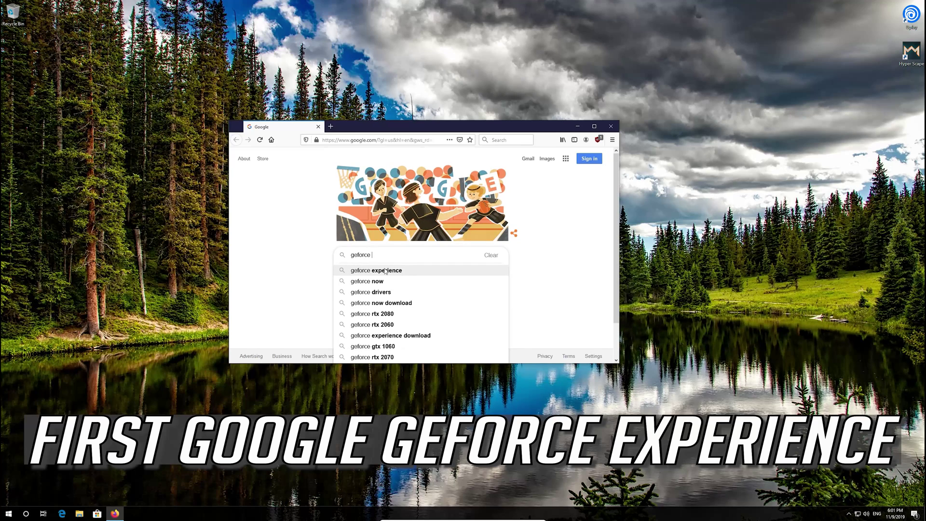
text(experience)
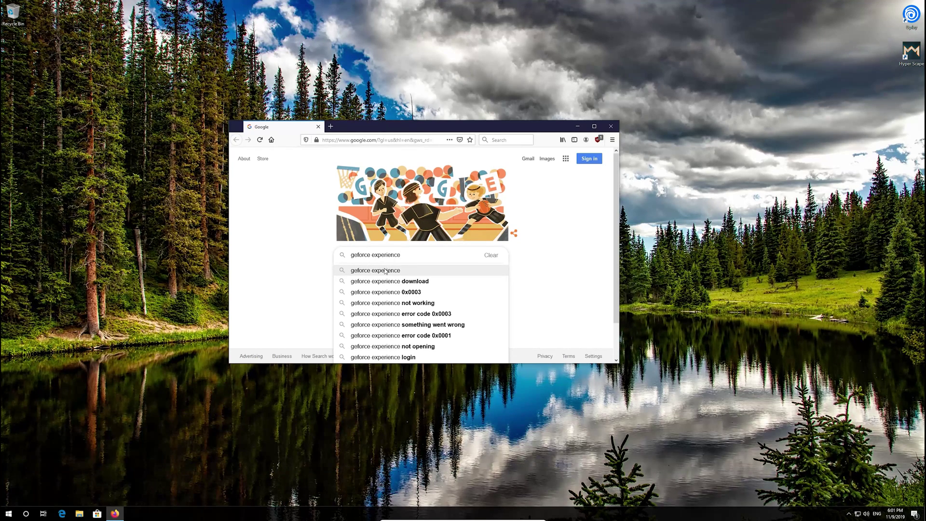
click(386, 270)
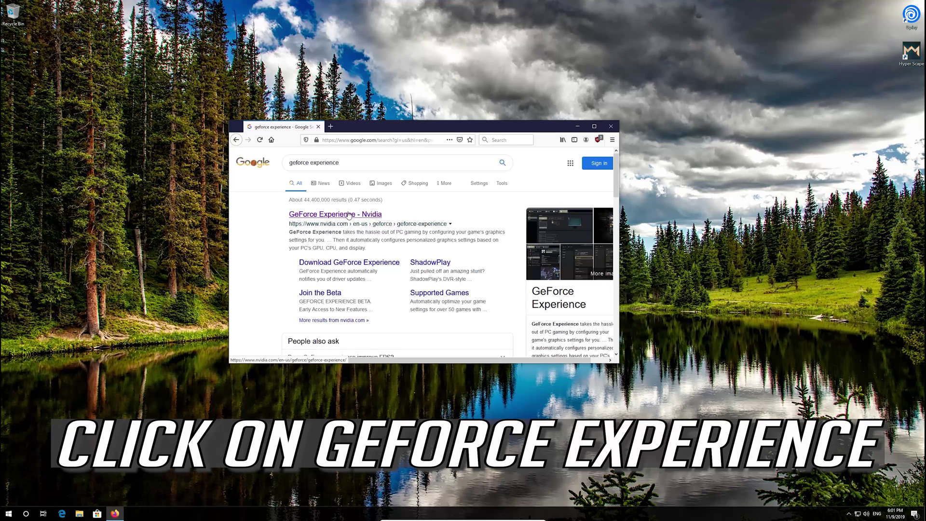
Step: From NVIDIA's GeForce Experience page download and save the installer, confirming it in the Downloads panel
click(350, 214)
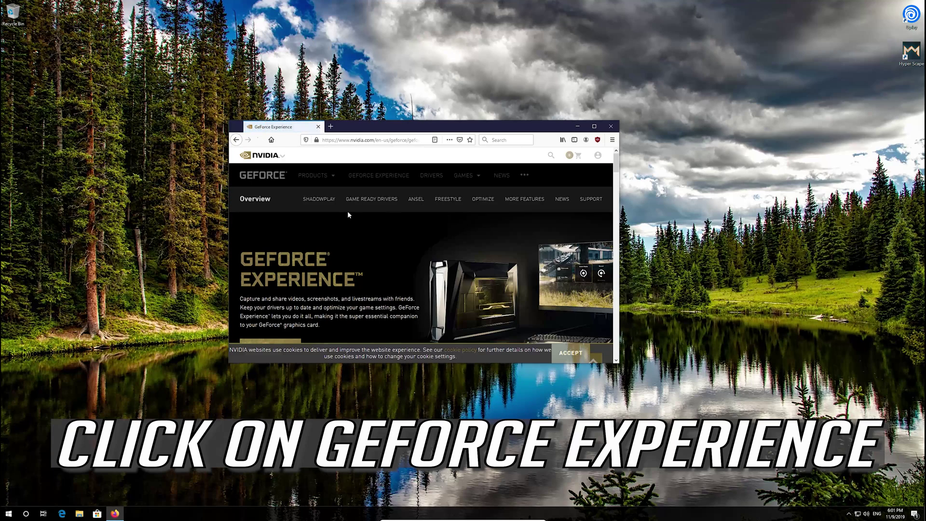
scroll(347, 211, down, 3)
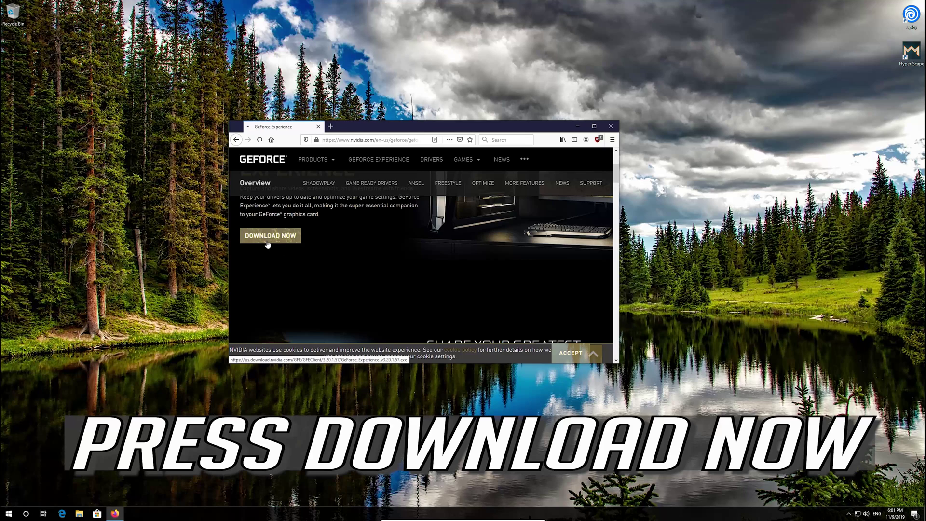
click(268, 244)
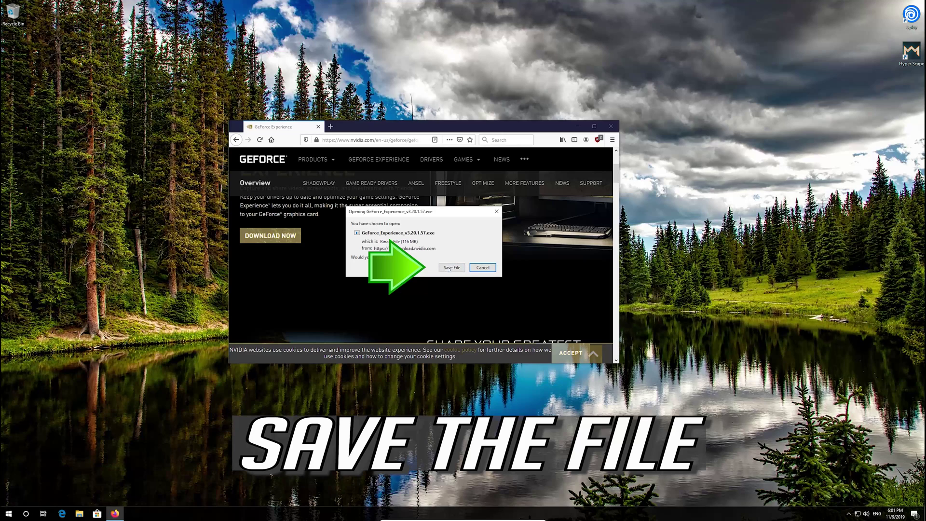
click(447, 269)
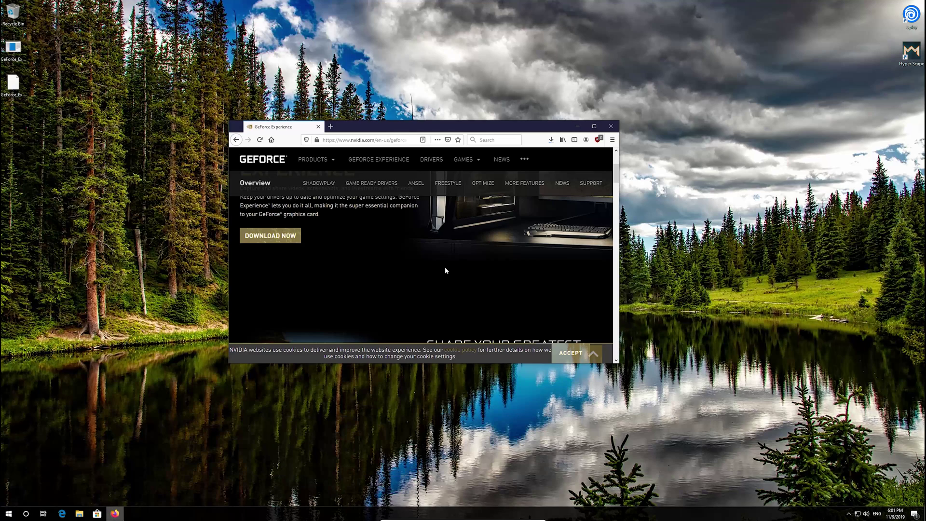
click(550, 139)
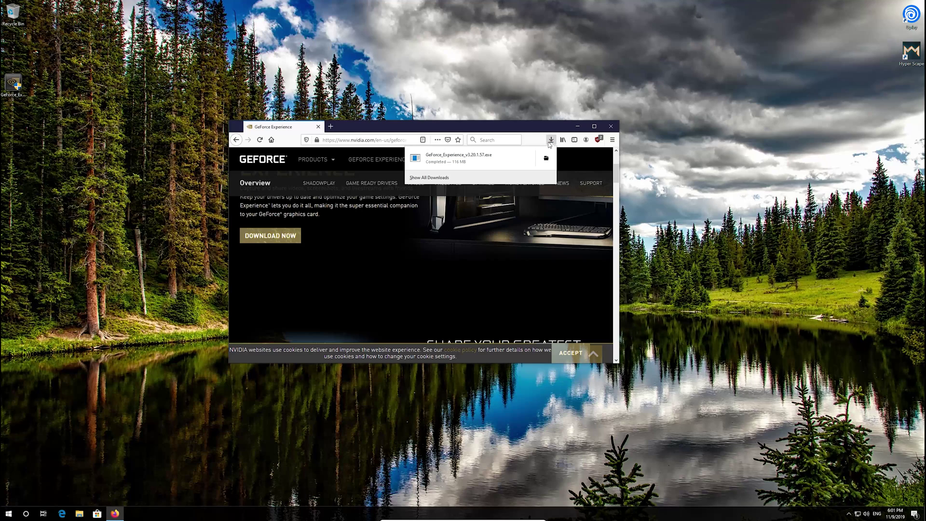
Step: Close Firefox and run the desktop GeForce Experience installer, approving the UAC prompt
click(614, 127)
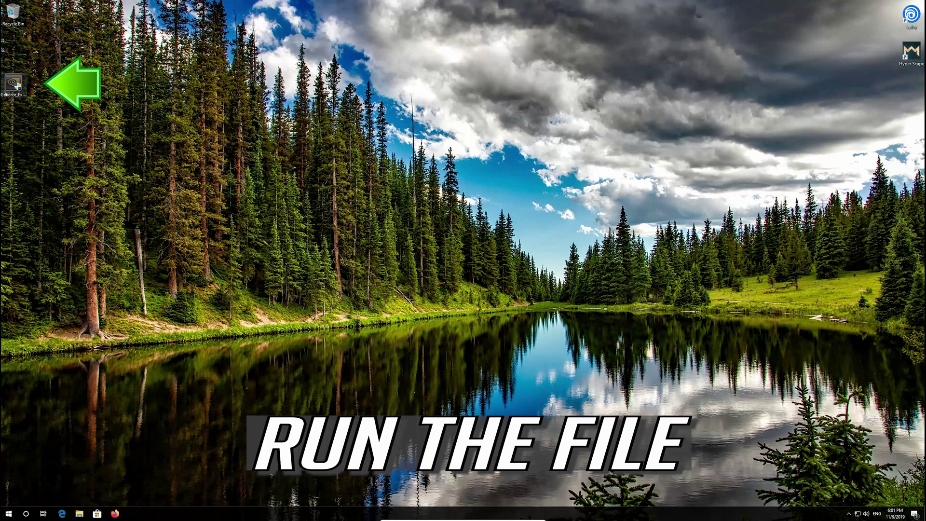
double_click(13, 85)
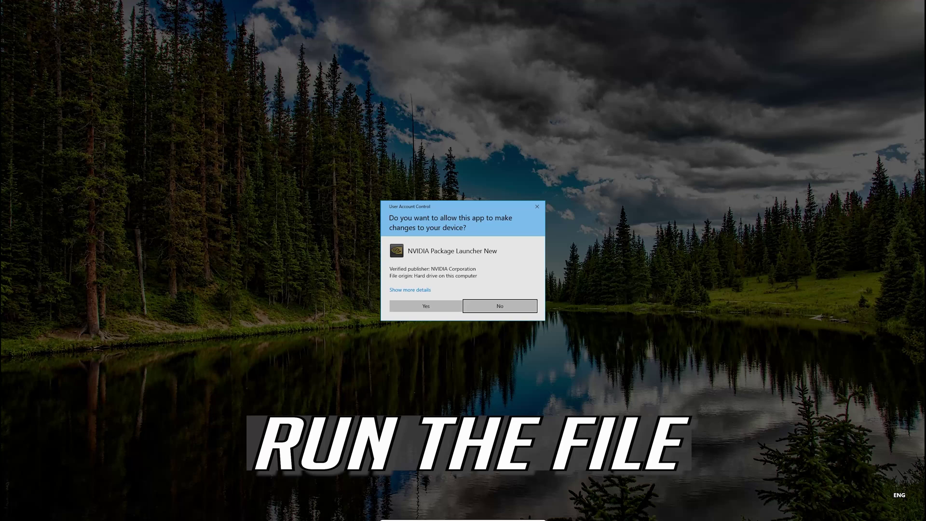
click(426, 306)
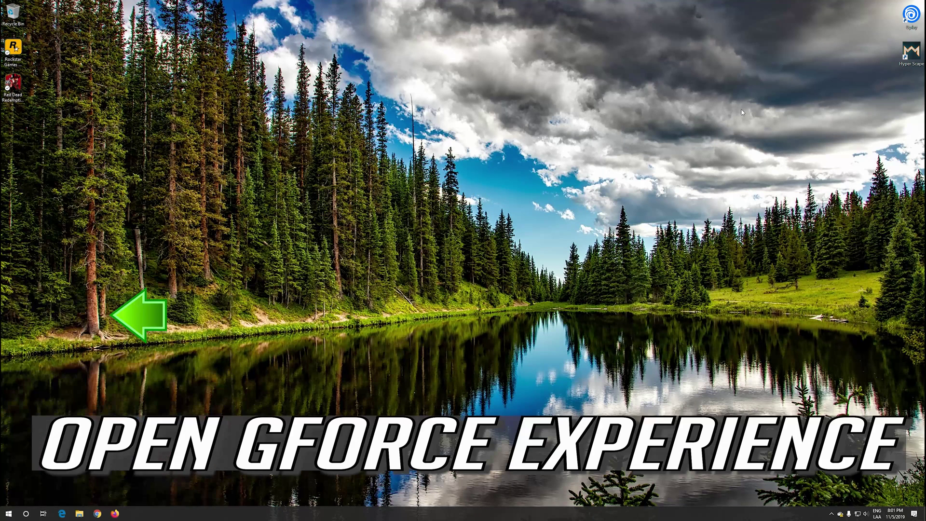
key(super)
text(gf)
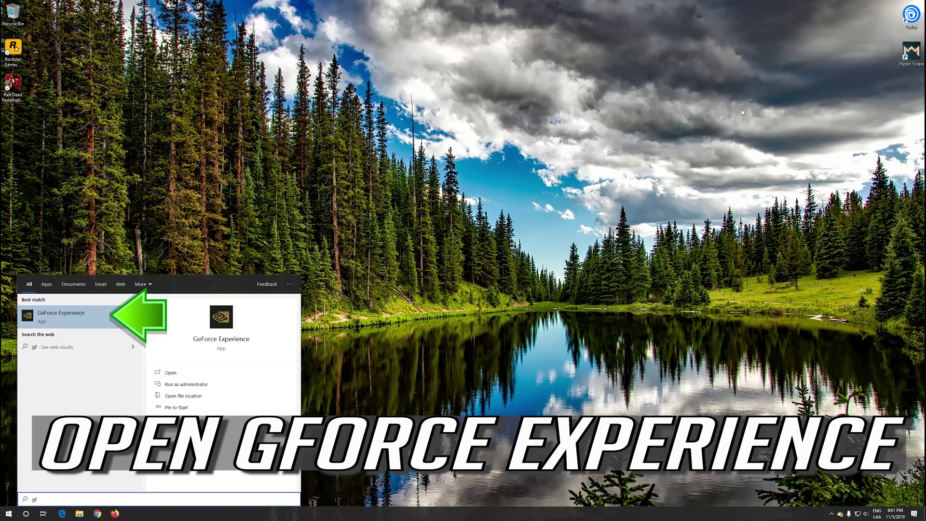
text(orce)
text( experience)
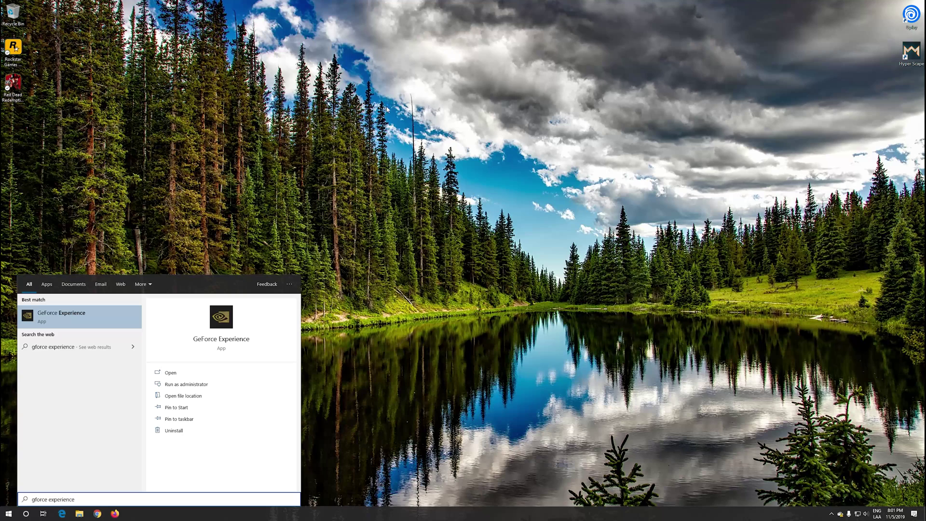
Step: Launch GeForce Experience from the Start best match and go to its Drivers section
click(73, 318)
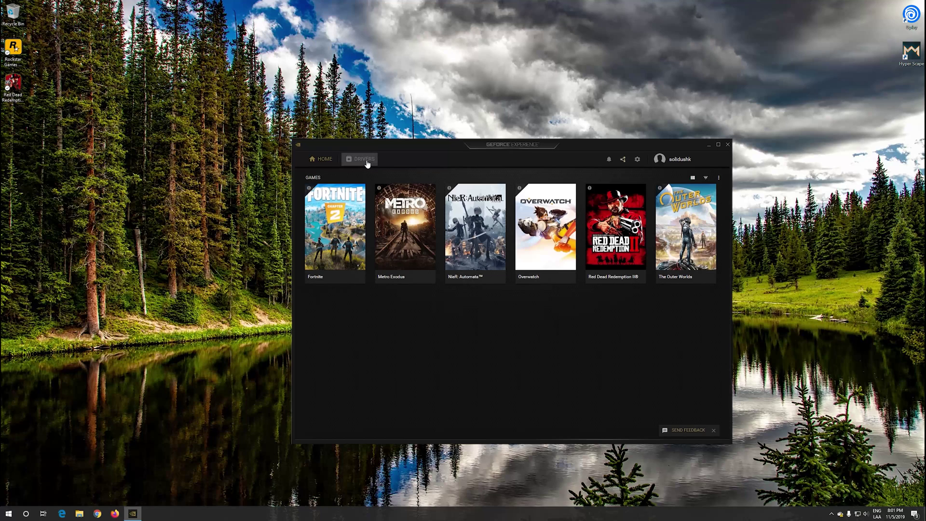
click(367, 164)
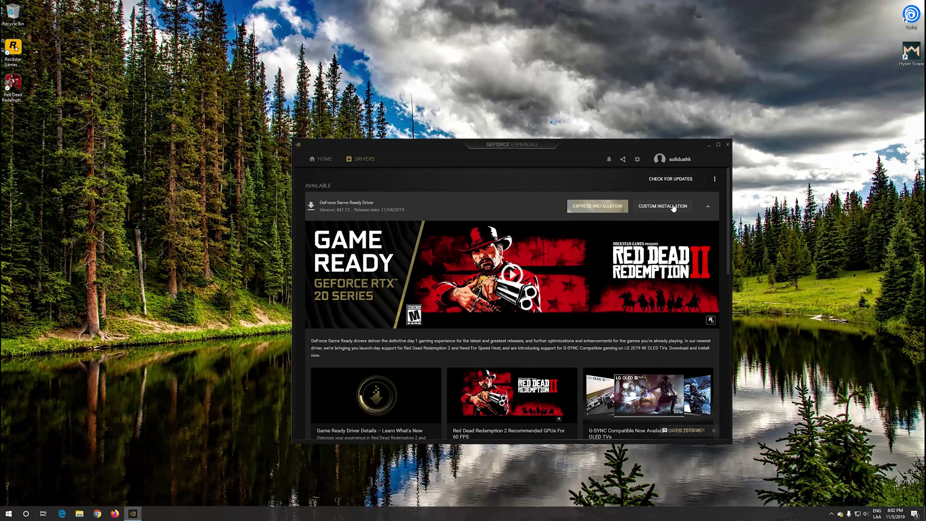
Step: Start a custom install of the Game Ready Driver, keeping all components checked
click(674, 209)
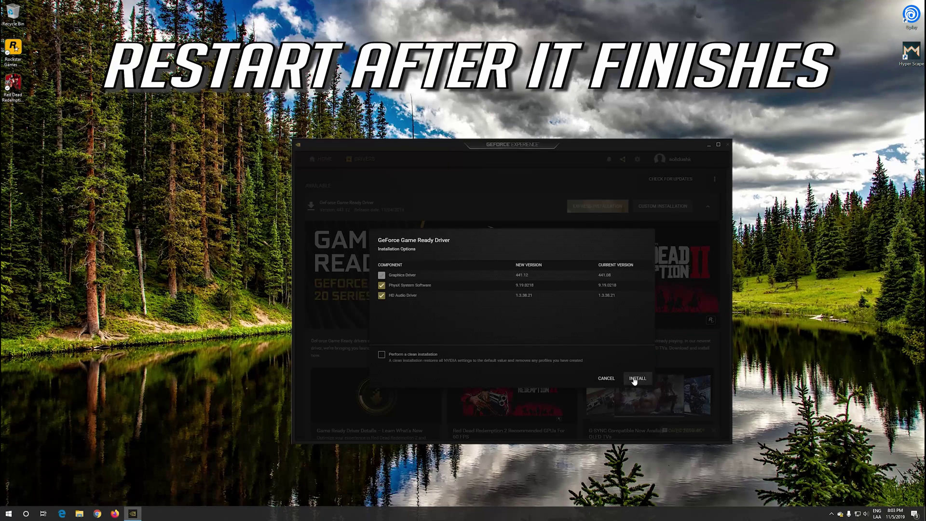
click(637, 378)
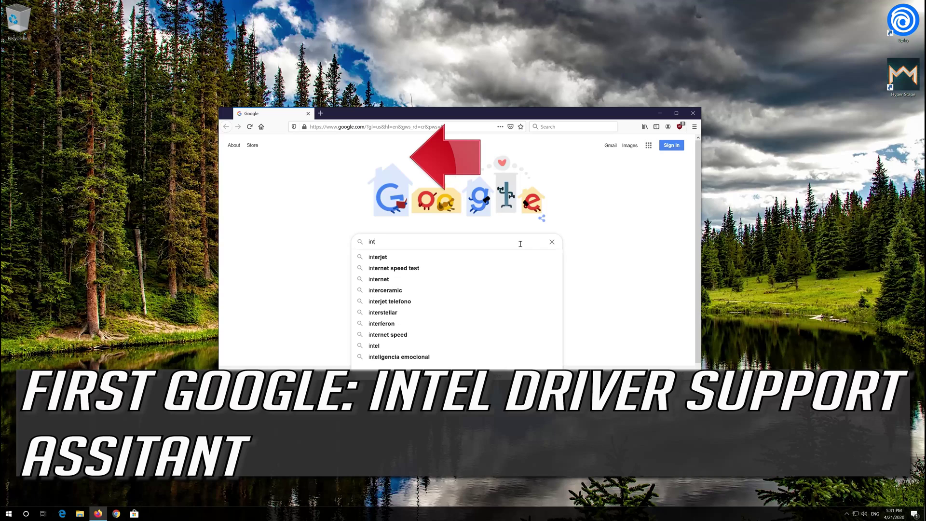
text(el driver )
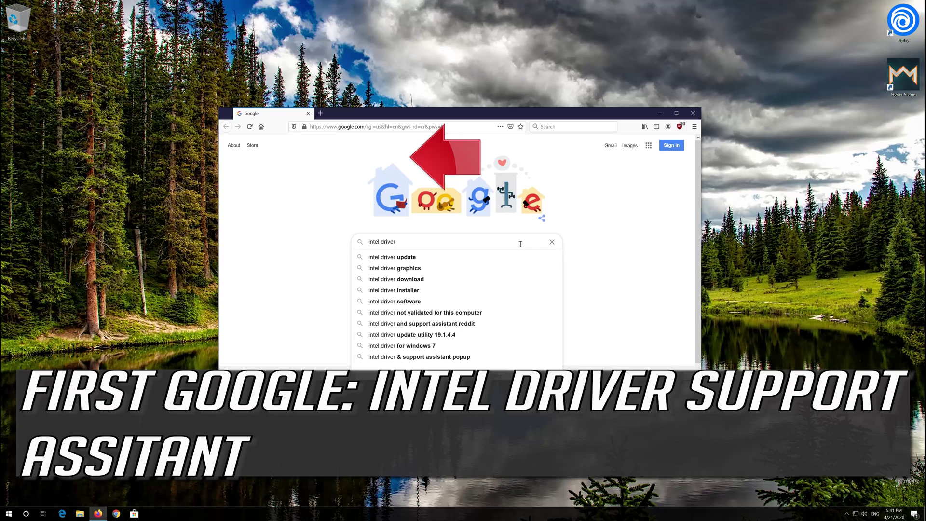
text(support )
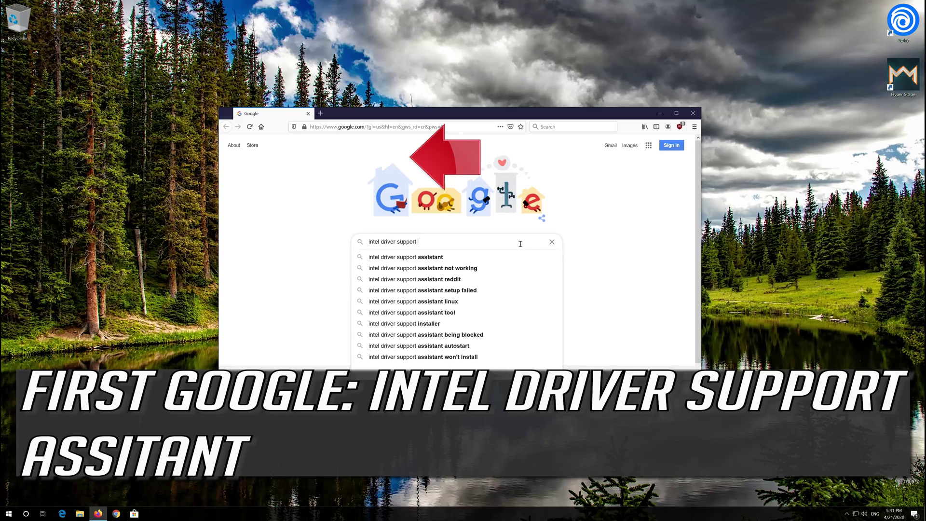
text(assistant)
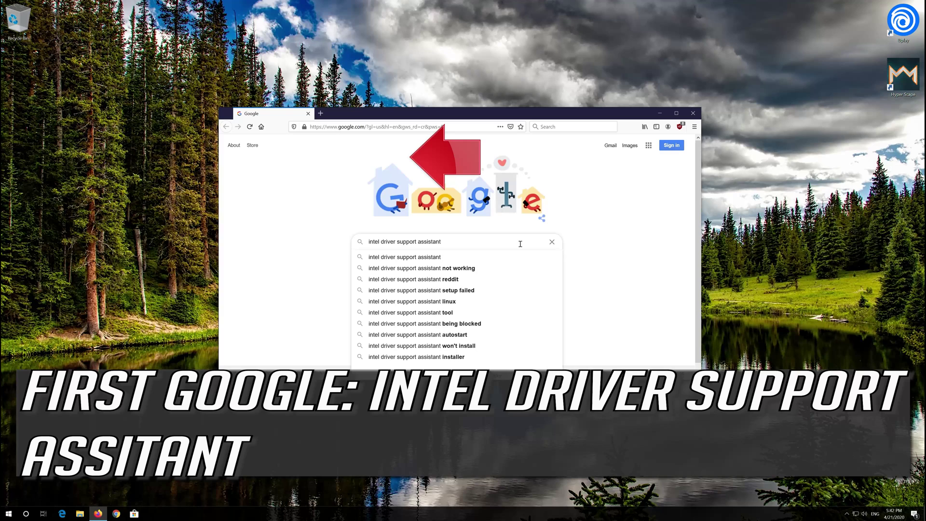
Step: Search Google for 'intel driver support assistant', open Intel's page and download the installer
key(Return)
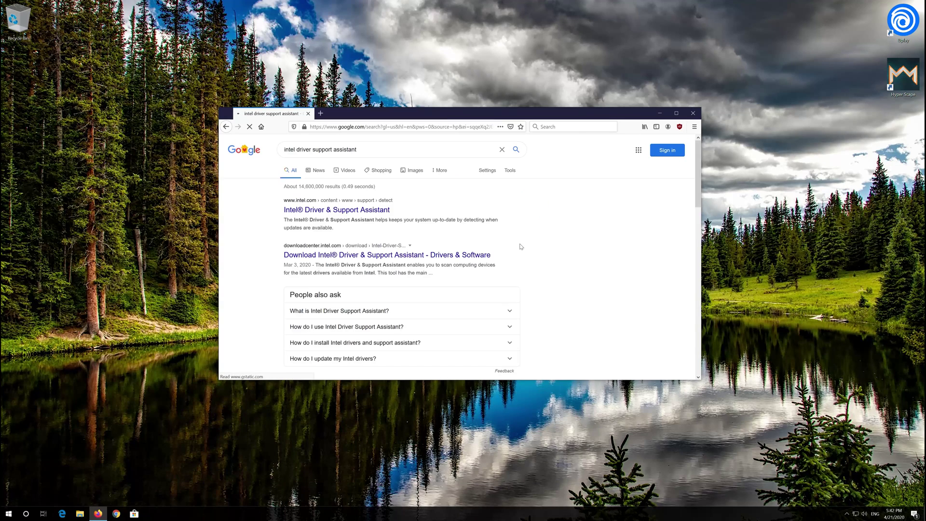
click(340, 211)
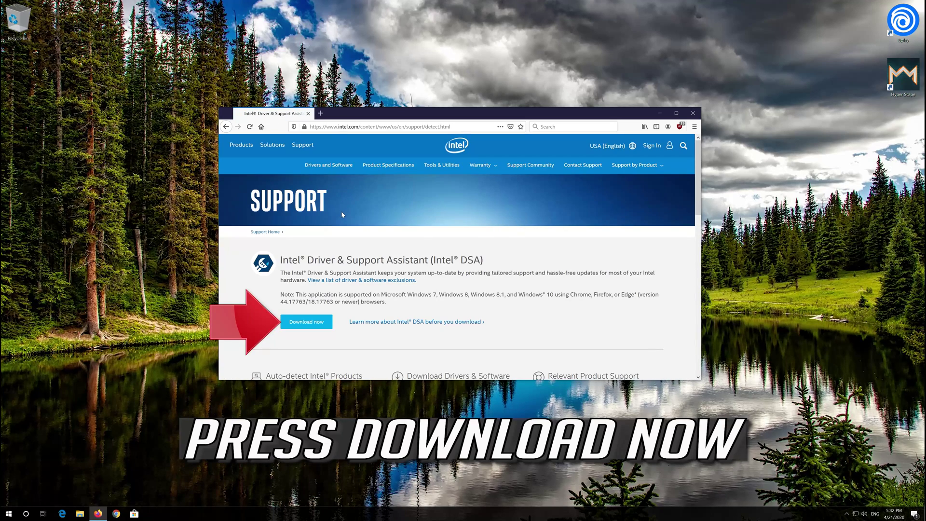
click(314, 323)
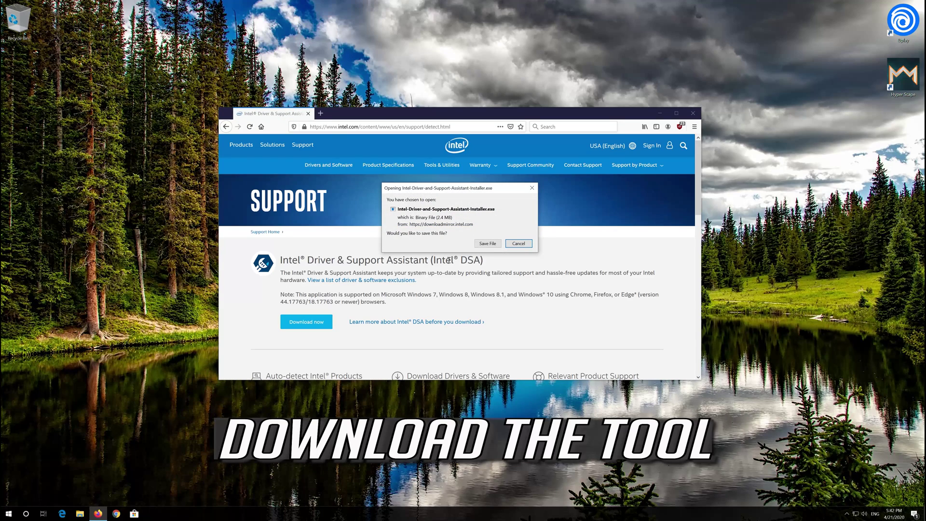
click(487, 243)
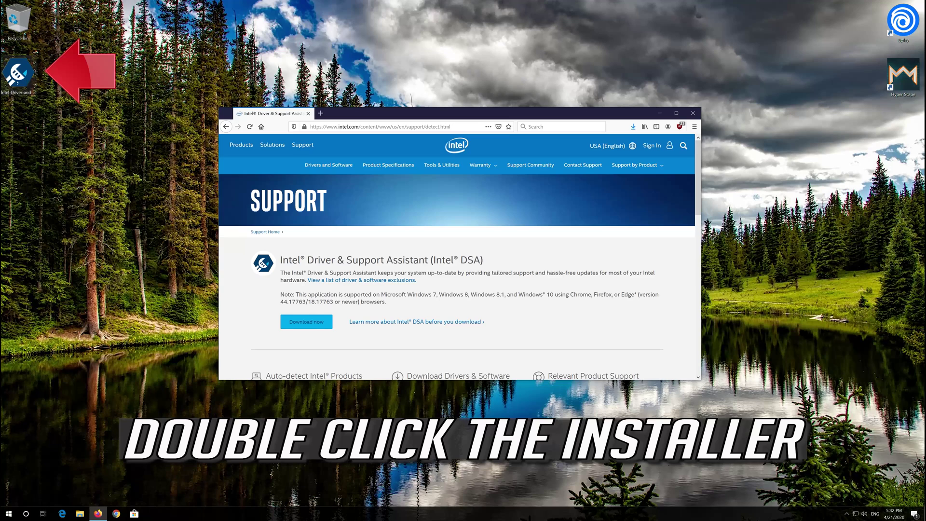
Step: Run the Intel installer, accept the license terms, install and approve the UAC prompt
double_click(18, 74)
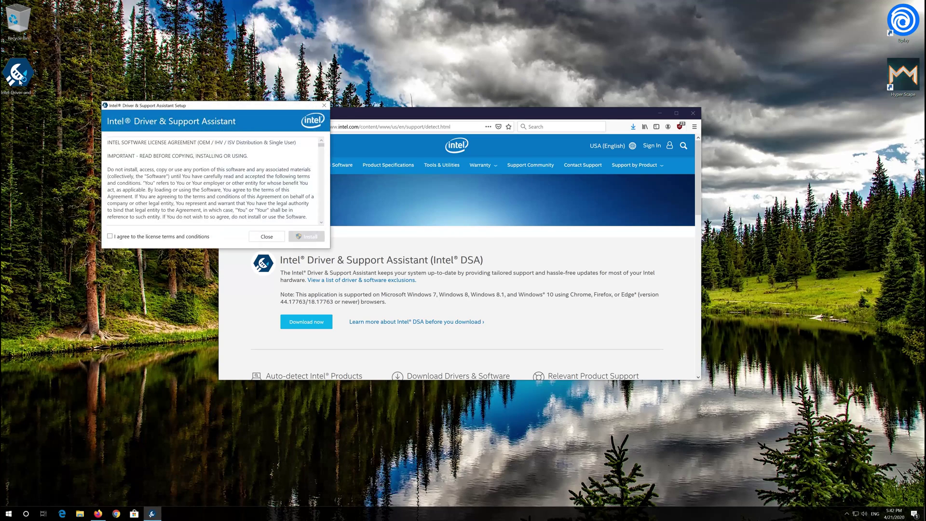
drag(127, 104, 367, 148)
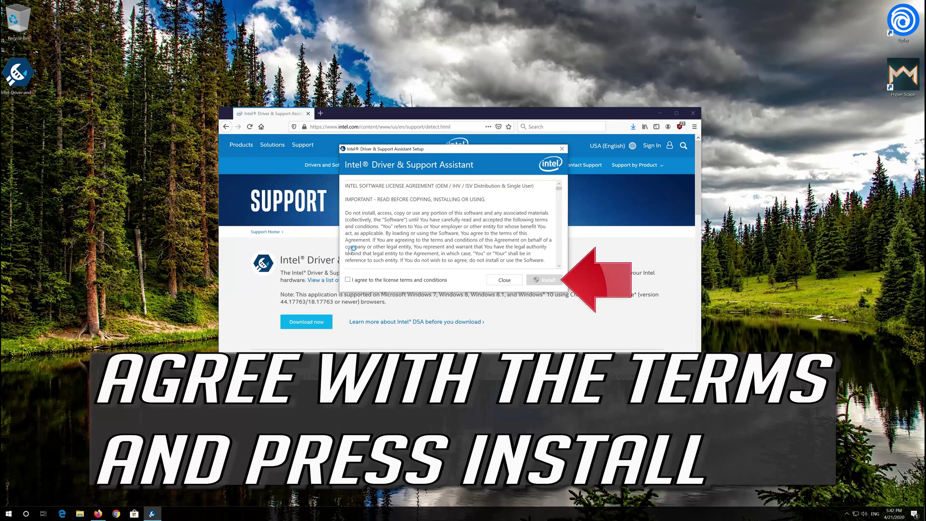
click(348, 280)
click(349, 282)
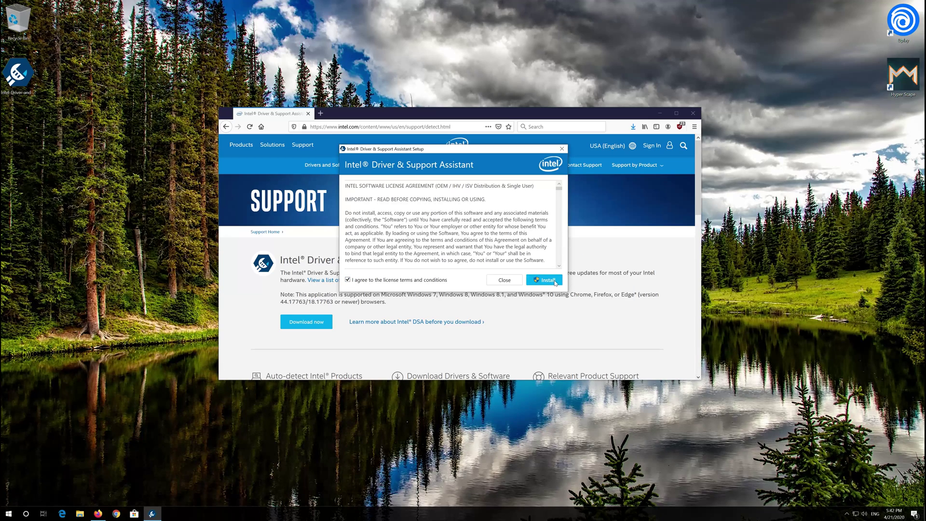
click(555, 282)
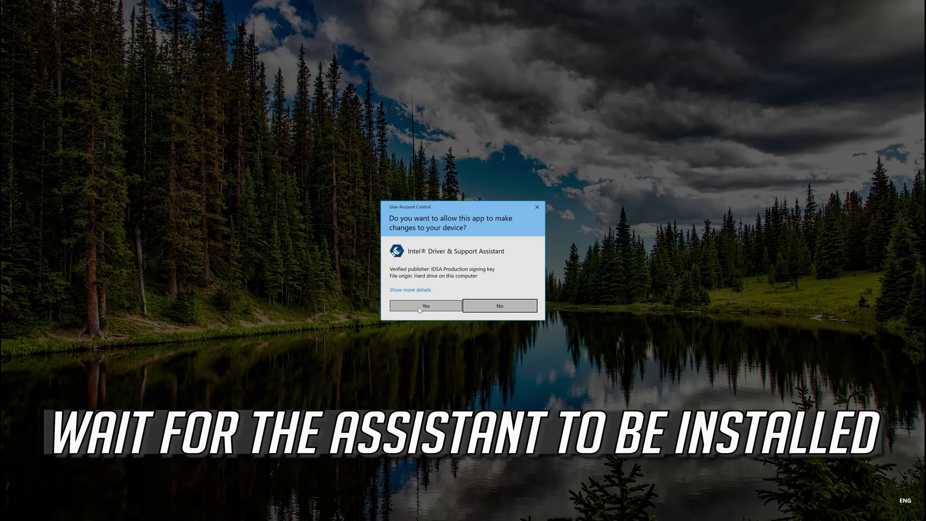
click(420, 309)
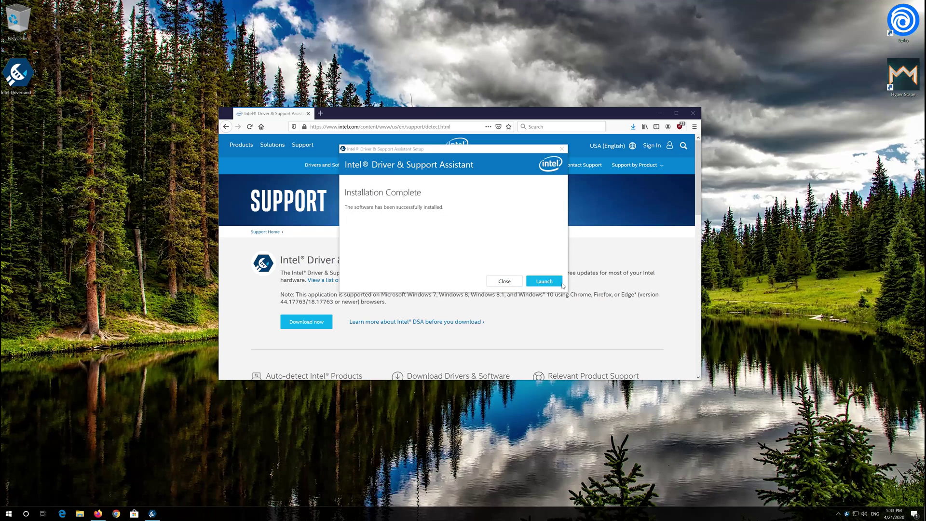
Step: Launch the Intel assistant to scan the system's hardware and drivers
click(541, 282)
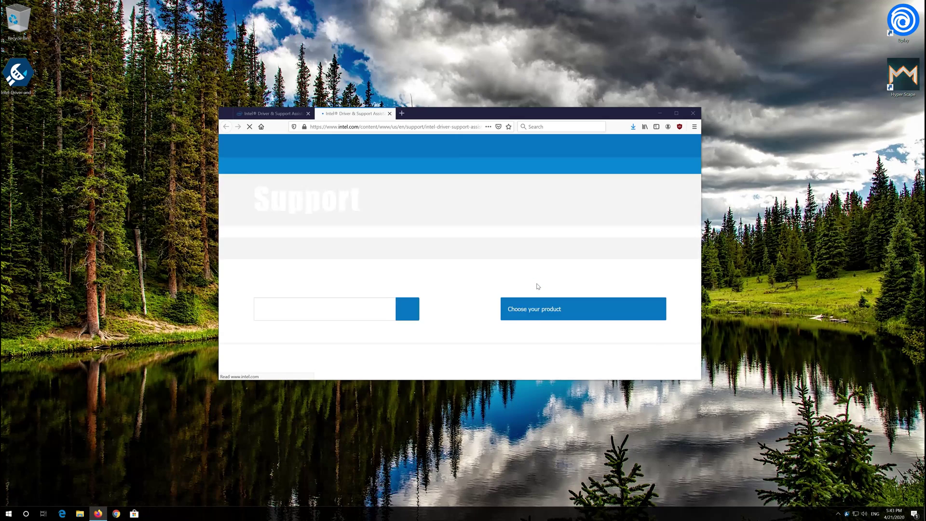
scroll(482, 293, down, 5)
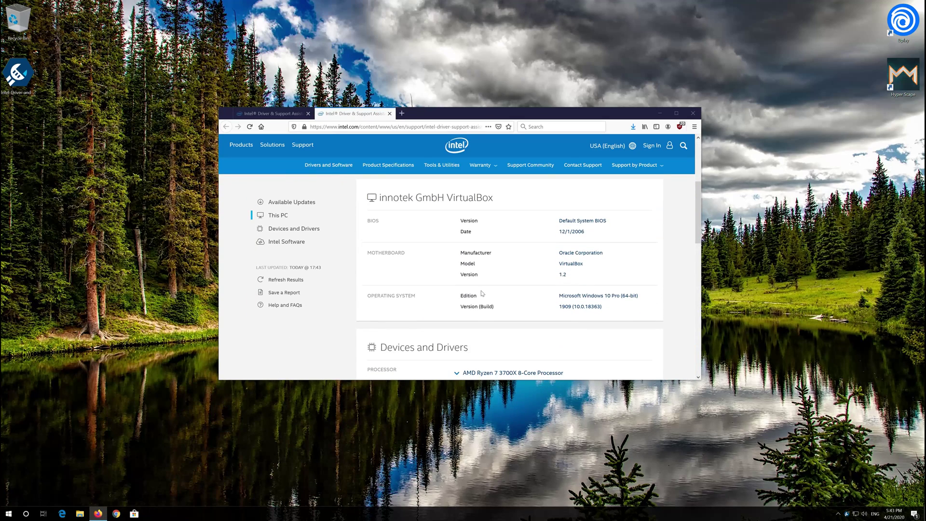
scroll(481, 293, down, 1)
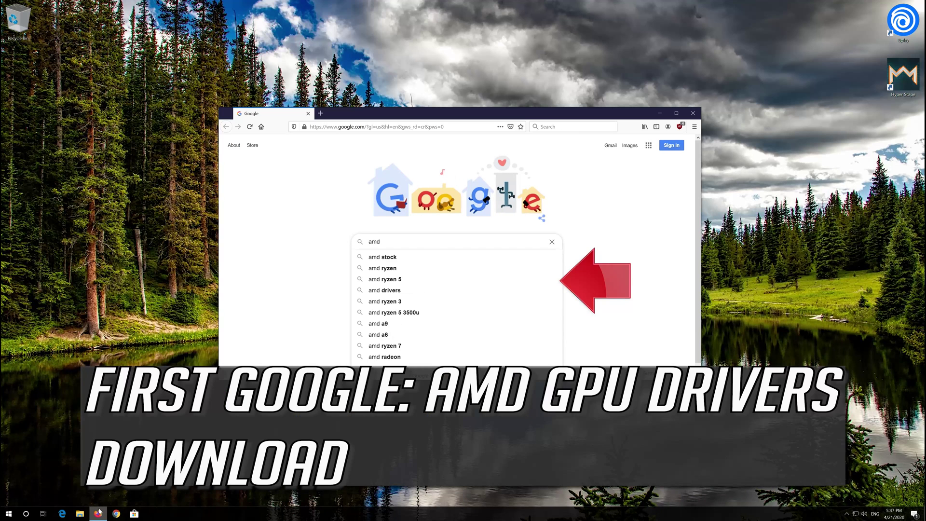
text( gpu)
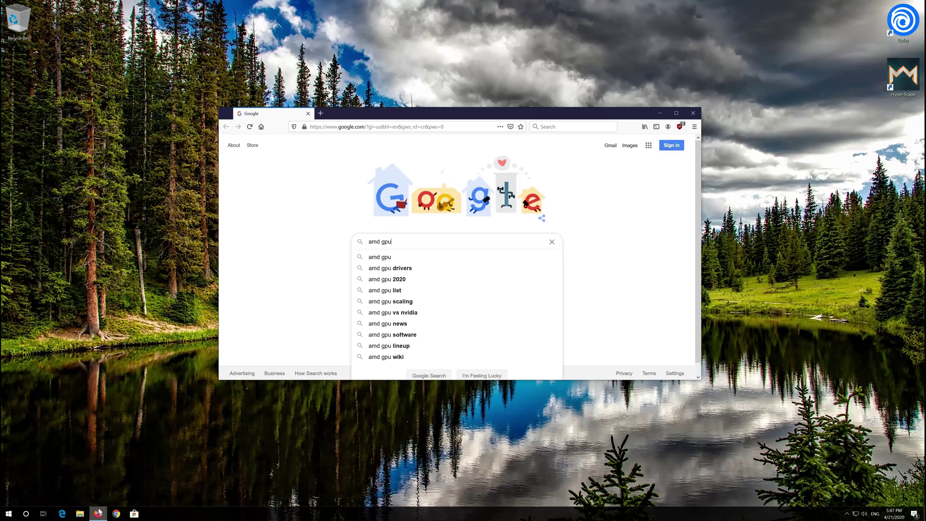
text( drivers)
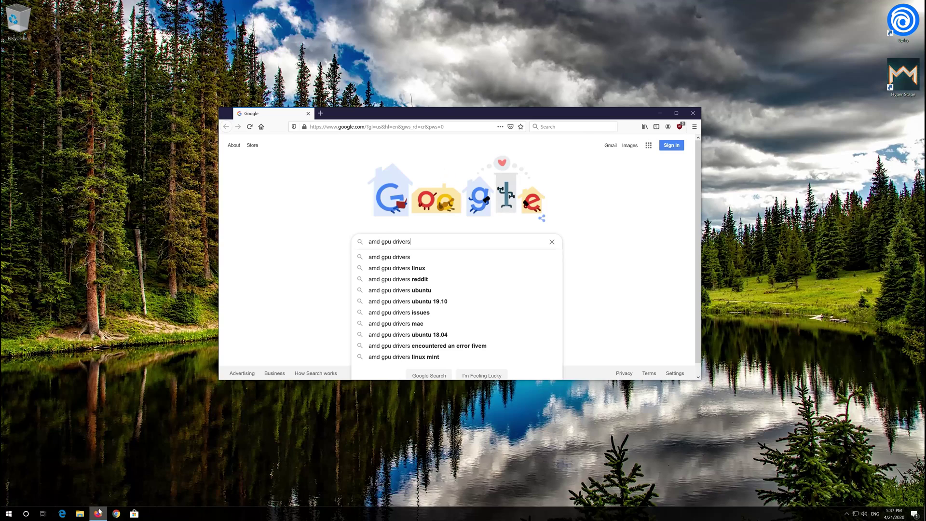
text( do)
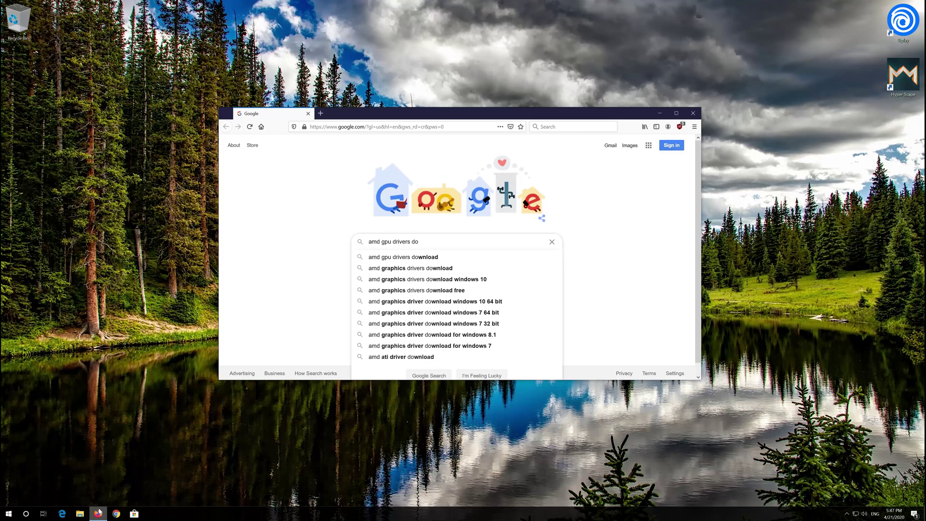
text(wnload)
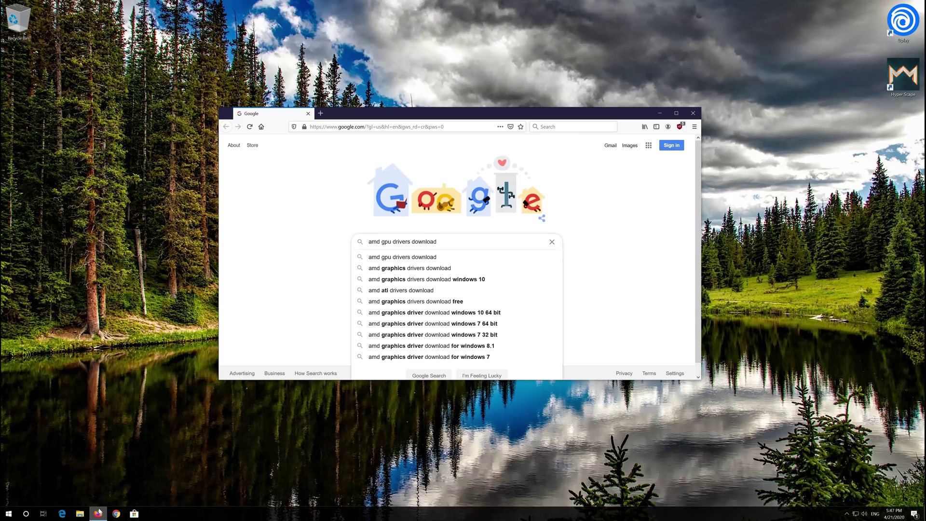
Step: Search Google for 'amd gpu drivers download' and go to AMD's Drivers and Support page
key(Return)
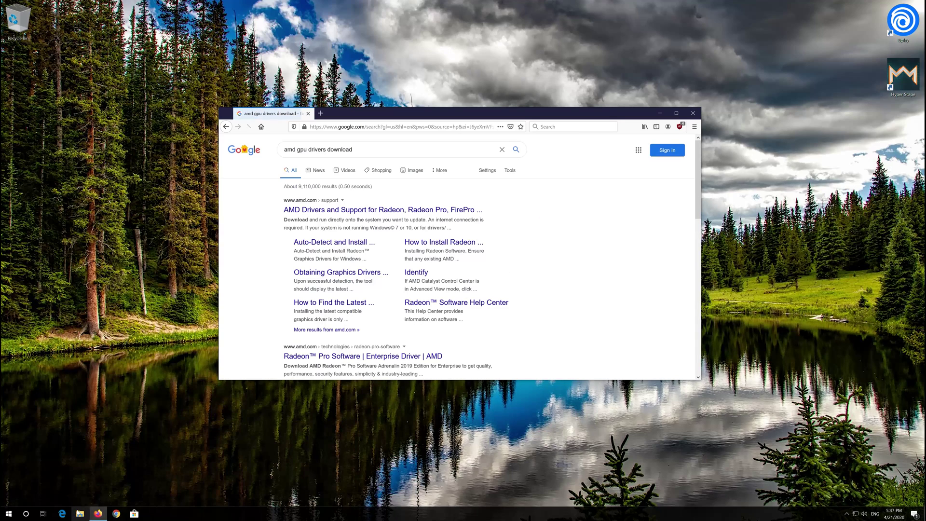
click(364, 212)
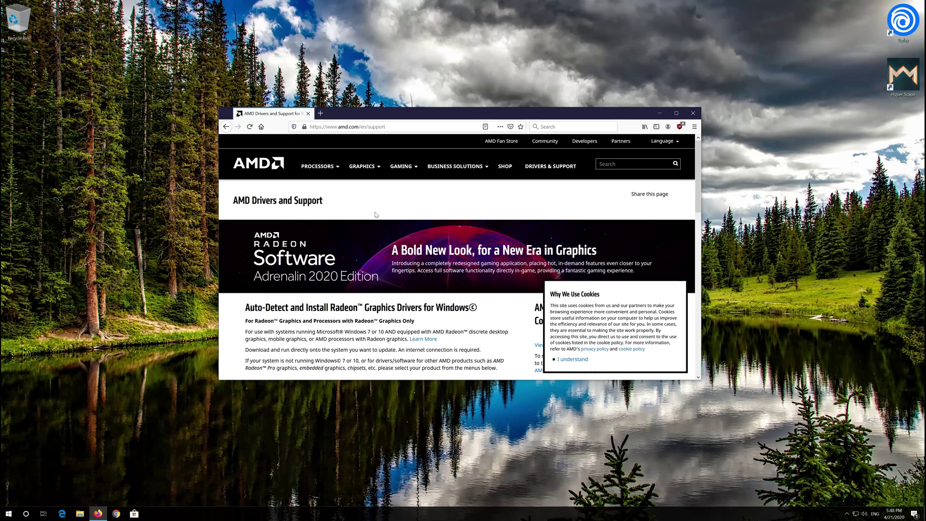
scroll(374, 210, down, 3)
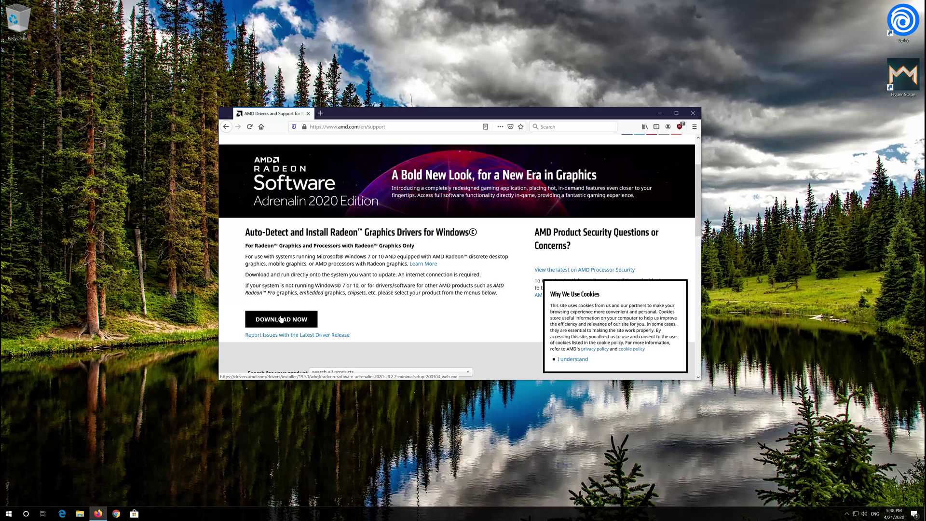
Step: Download and save the auto-detect Radeon driver installer, then close Firefox
click(281, 319)
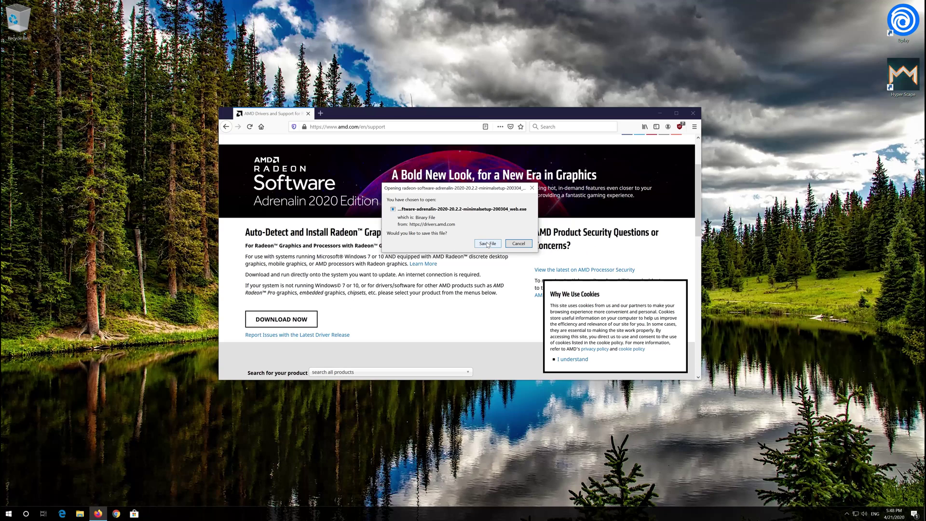
click(488, 244)
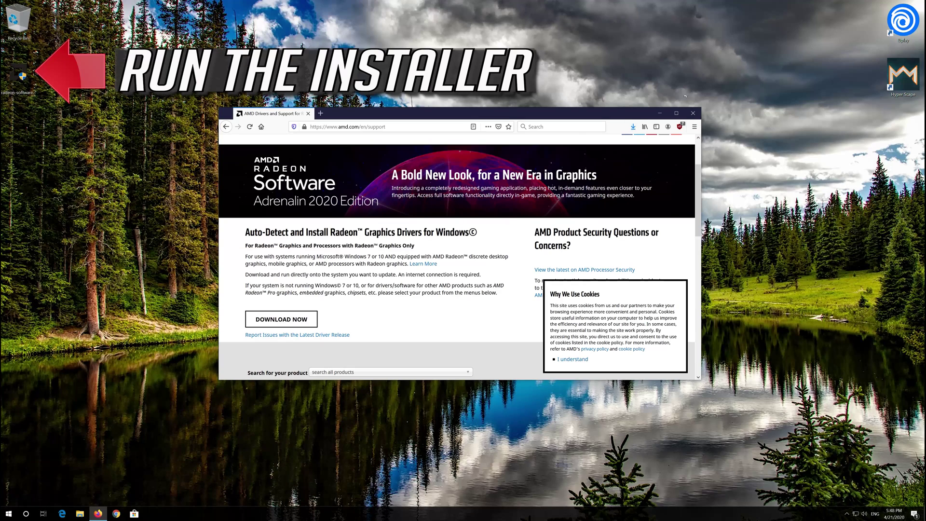
click(693, 113)
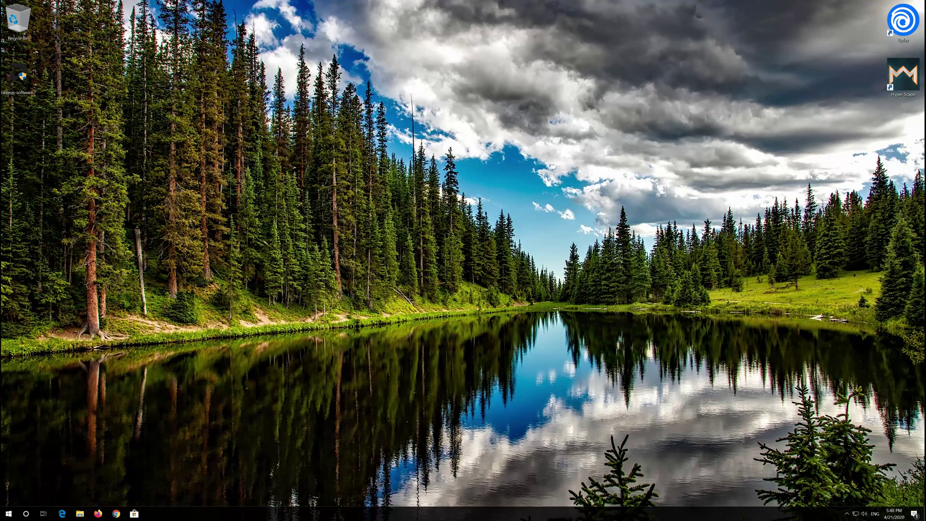
Step: Run the Radeon setup, allow UAC, and extract it to the default folder
double_click(21, 76)
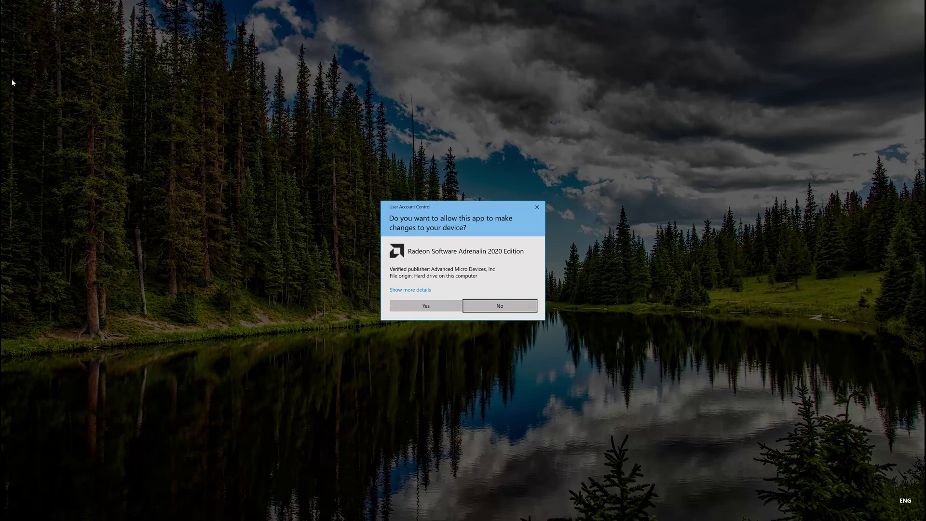
click(411, 306)
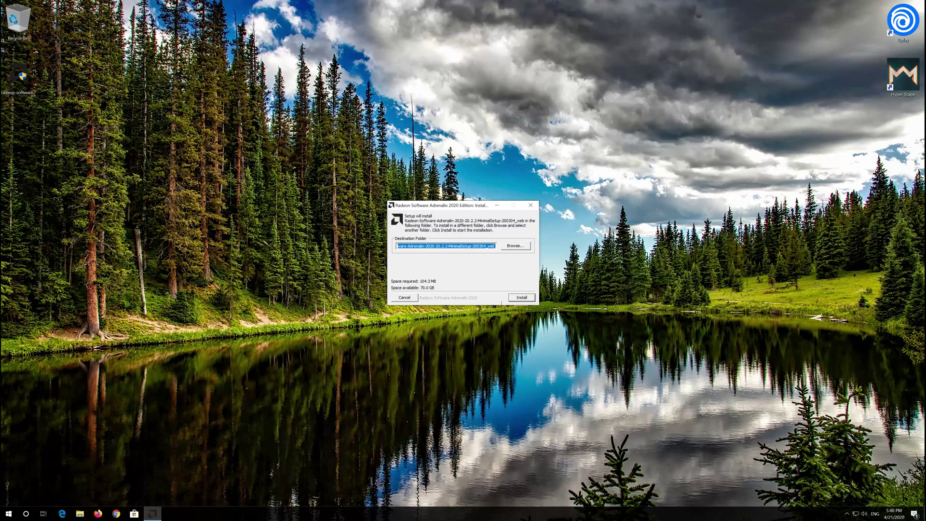
click(526, 299)
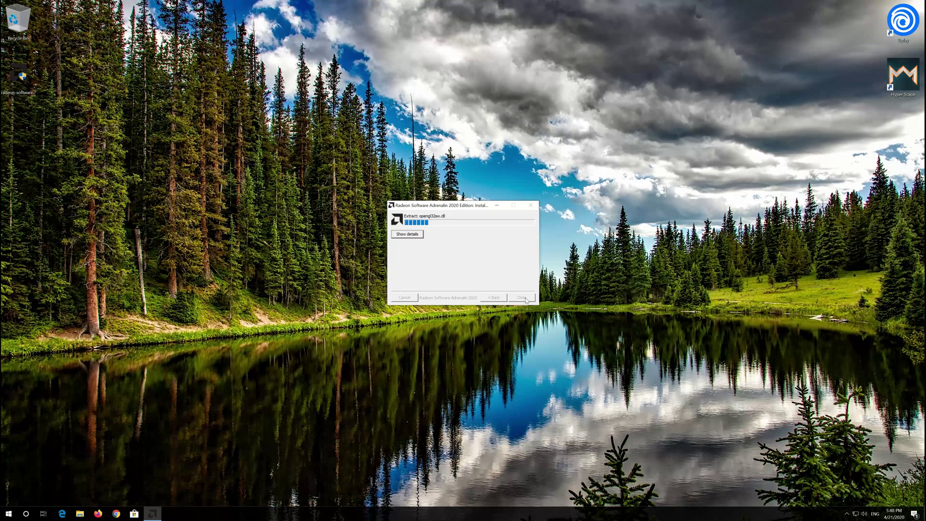
click(527, 298)
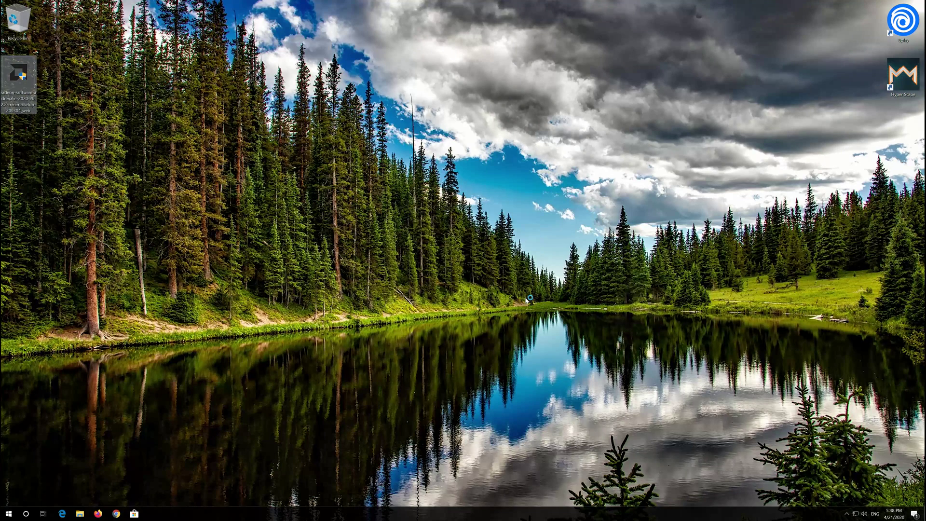